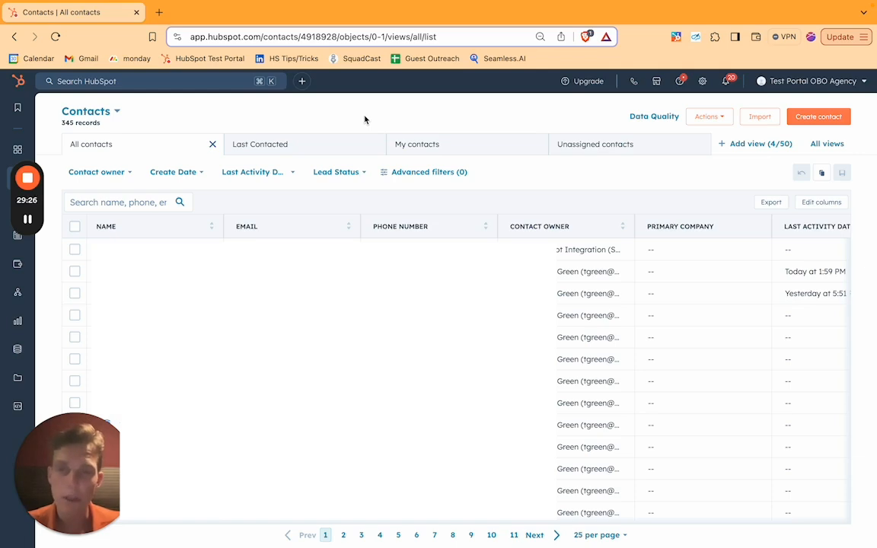
Clone the All contacts view as a new contacts view named Last Contacted, shared with everyone.
mouse_move(10, 180)
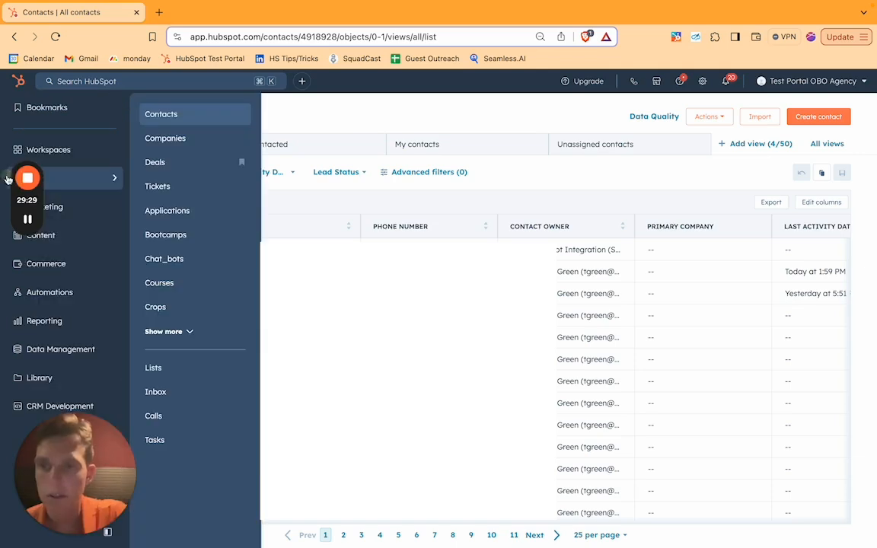
click(186, 117)
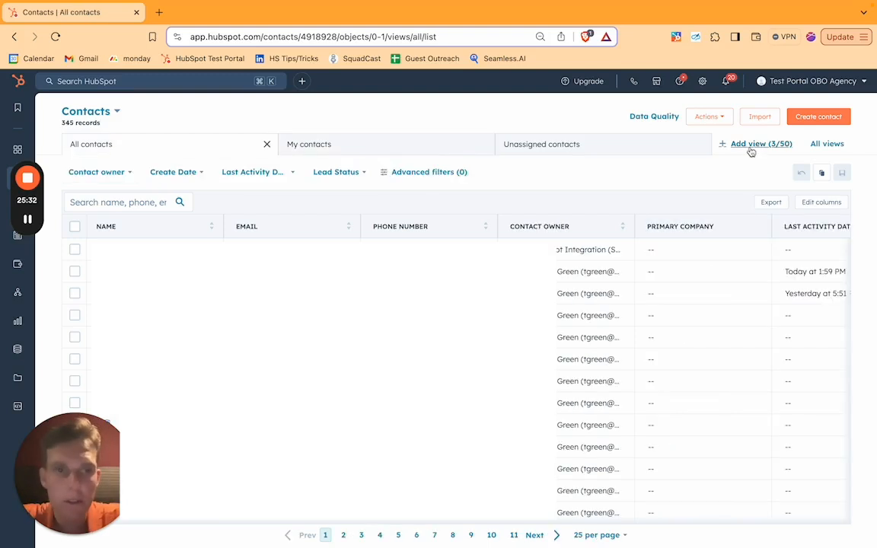
click(740, 145)
click(361, 391)
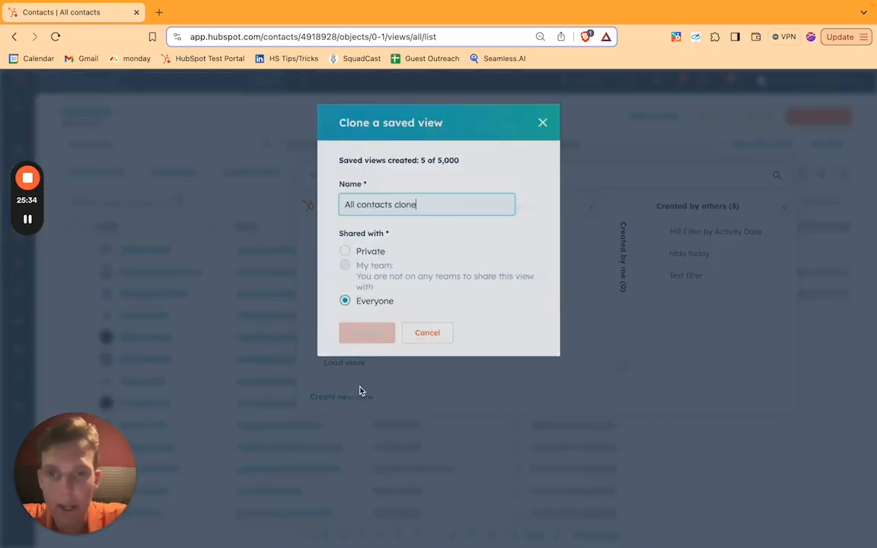
drag(435, 203, 305, 198)
text(Last Cont)
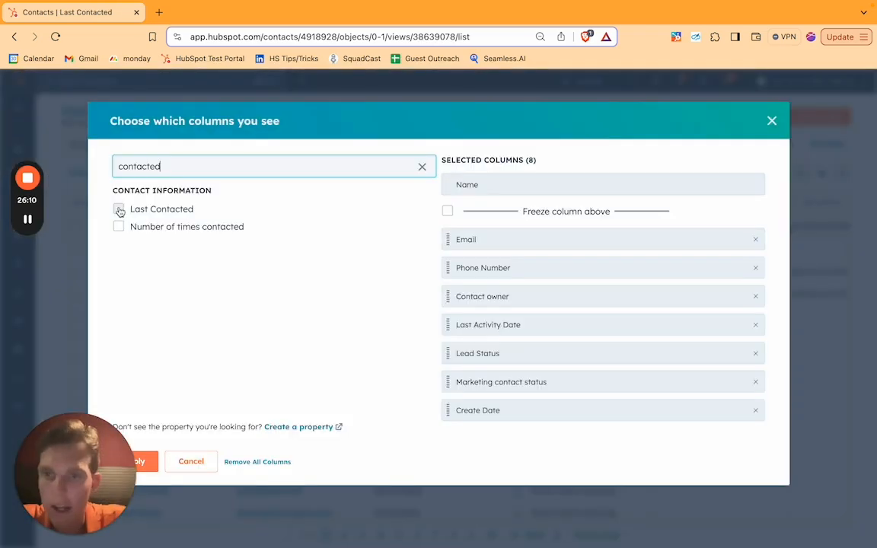
Add the Last Contacted column to the view and place it directly after the Name column.
click(118, 208)
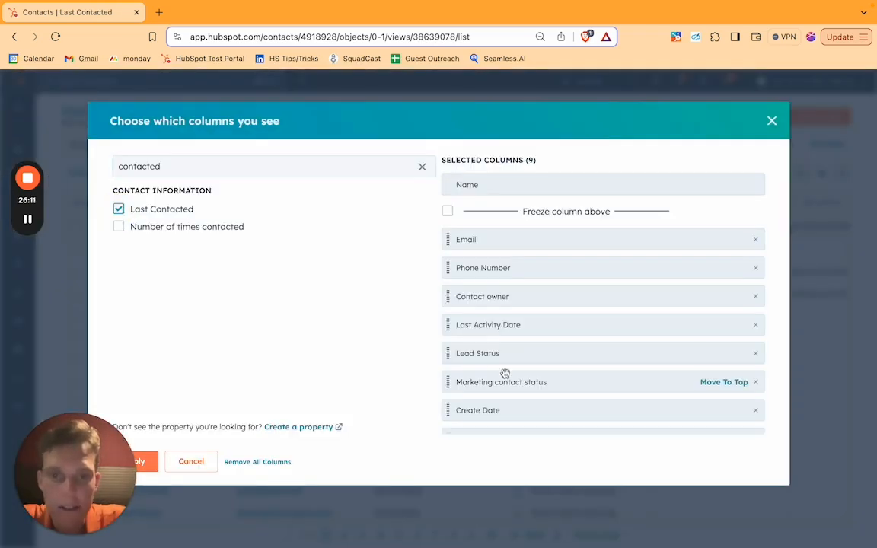
scroll(552, 365, down, 1)
drag(449, 419, 455, 238)
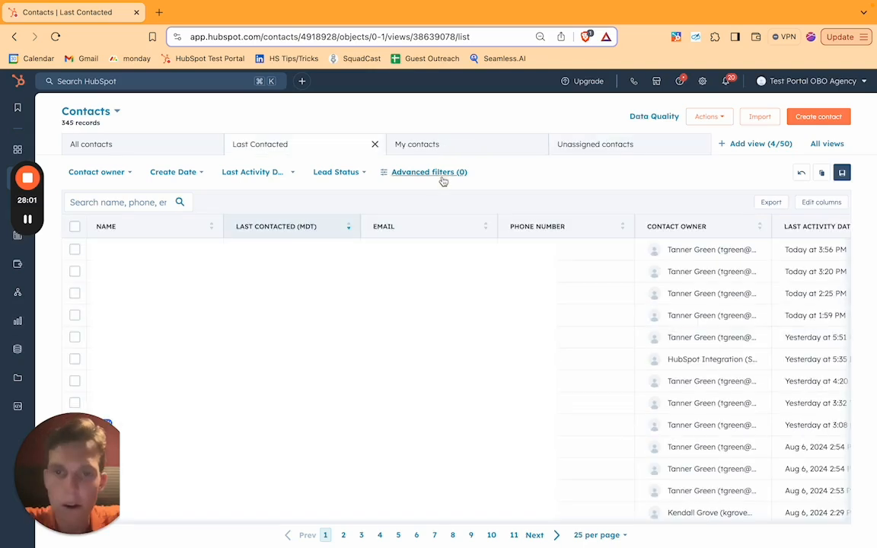
Filter the view to contacts last contacted more than 30 days ago and save the view.
click(449, 172)
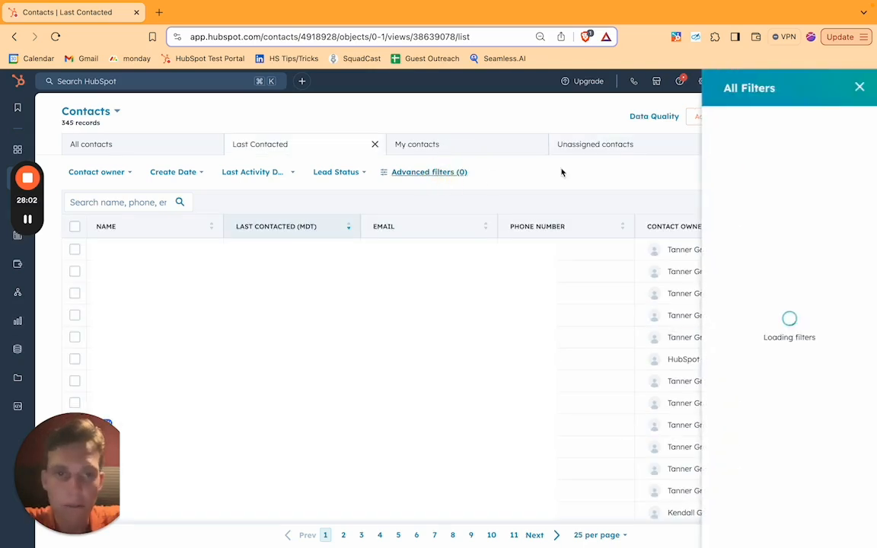
text(last)
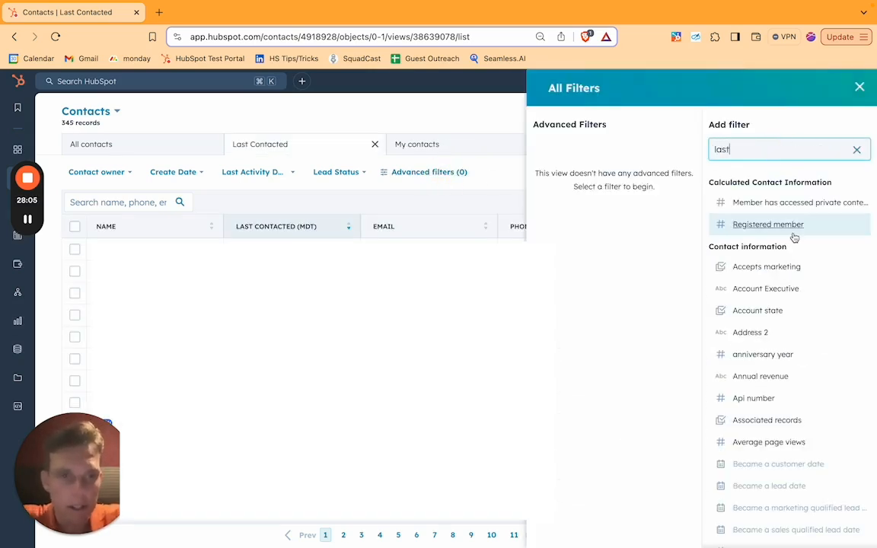
click(740, 228)
scroll(754, 314, down, 1)
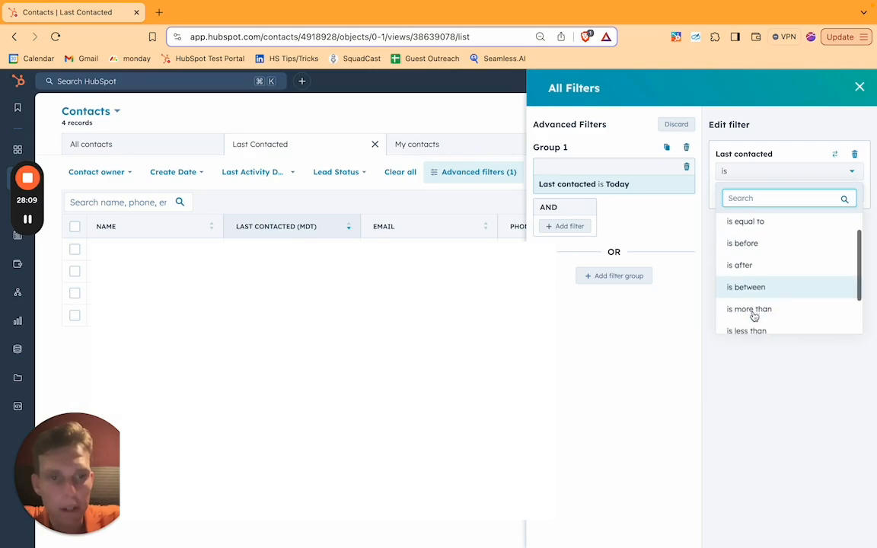
click(753, 310)
double_click(764, 191)
text(30)
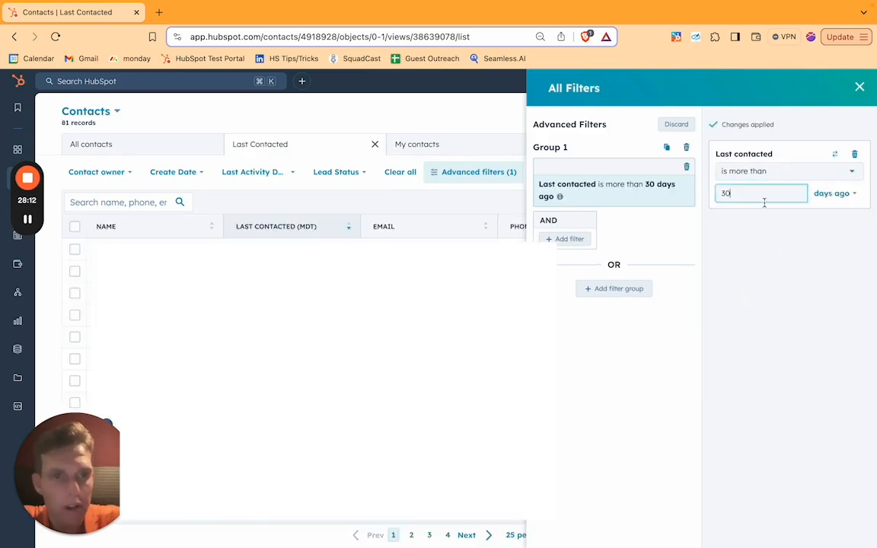
click(766, 241)
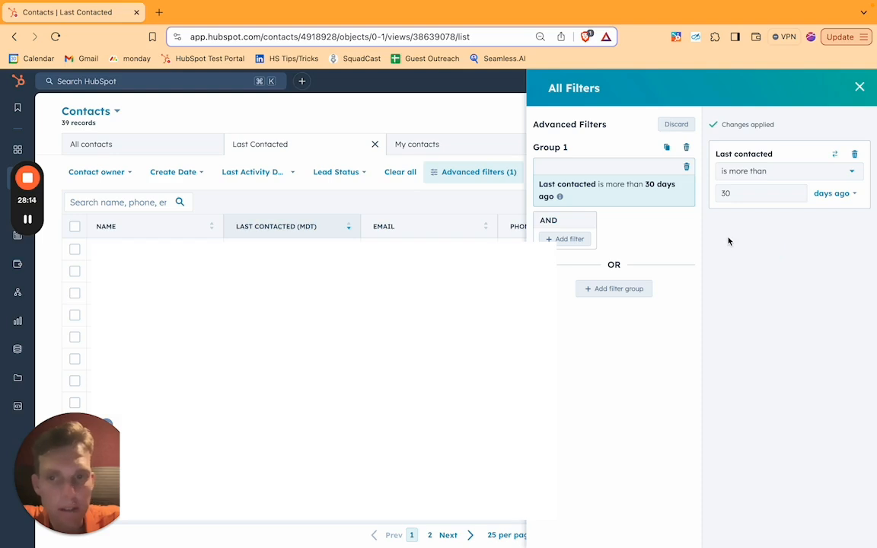
click(860, 88)
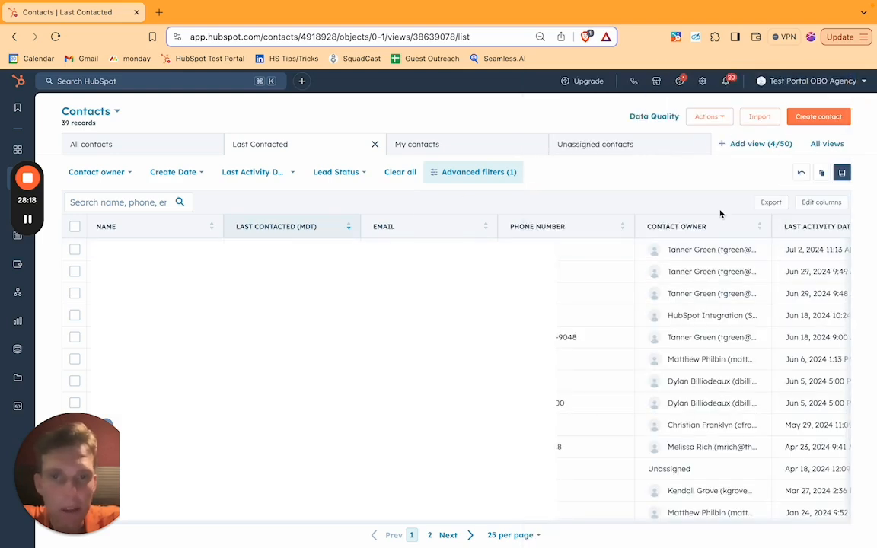
click(844, 173)
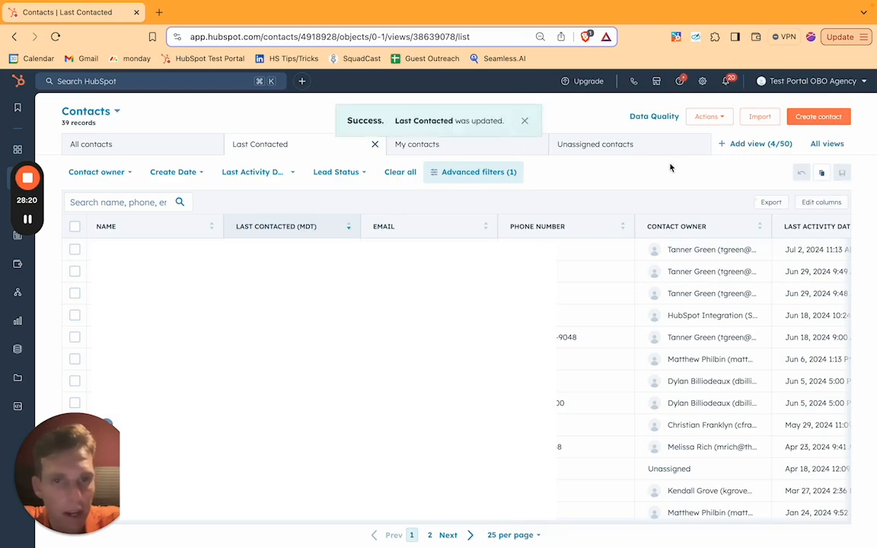
click(287, 143)
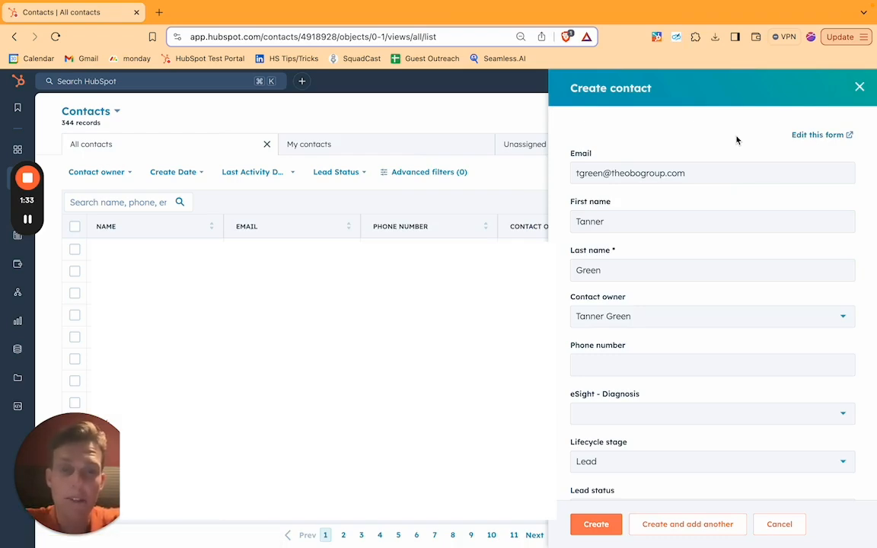
Review the remaining fields of the new contact form and create the contact.
scroll(737, 140, down, 3)
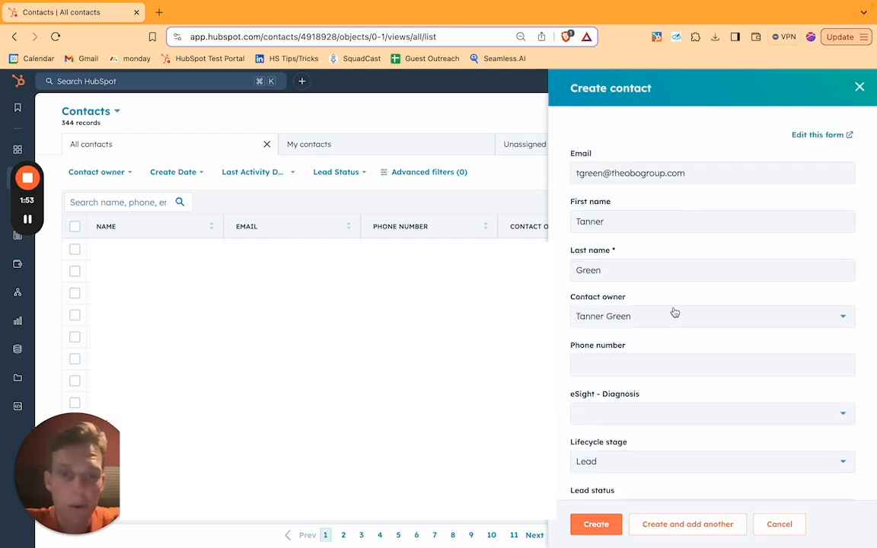
scroll(675, 312, down, 3)
scroll(674, 312, down, 2)
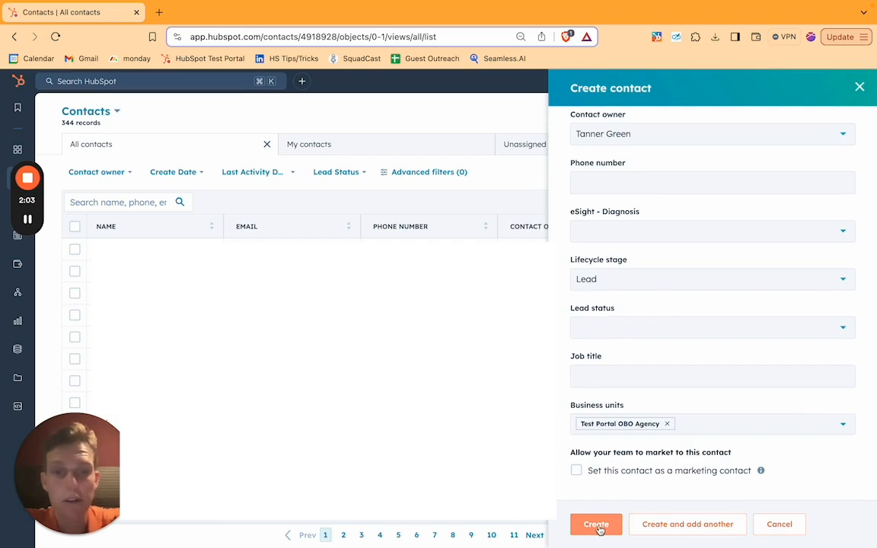
click(598, 528)
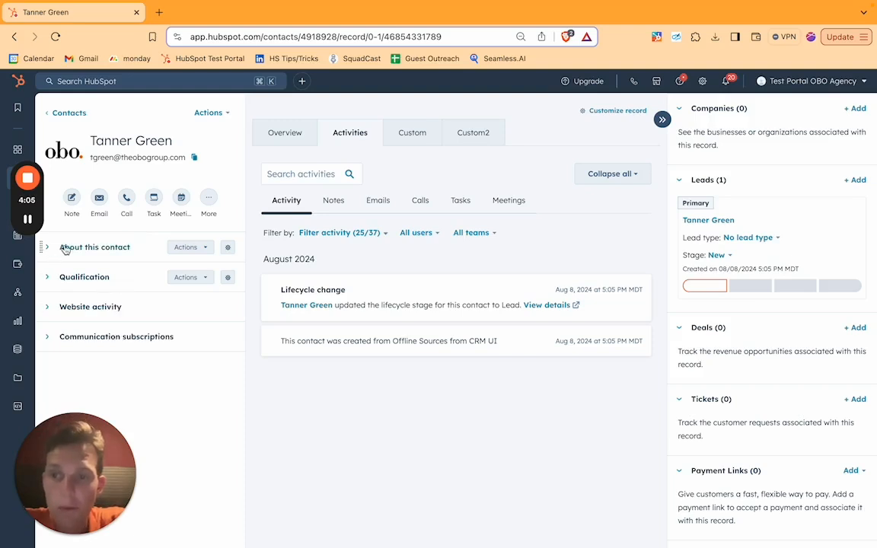
Examine the properties in the contact's About this contact section.
click(65, 250)
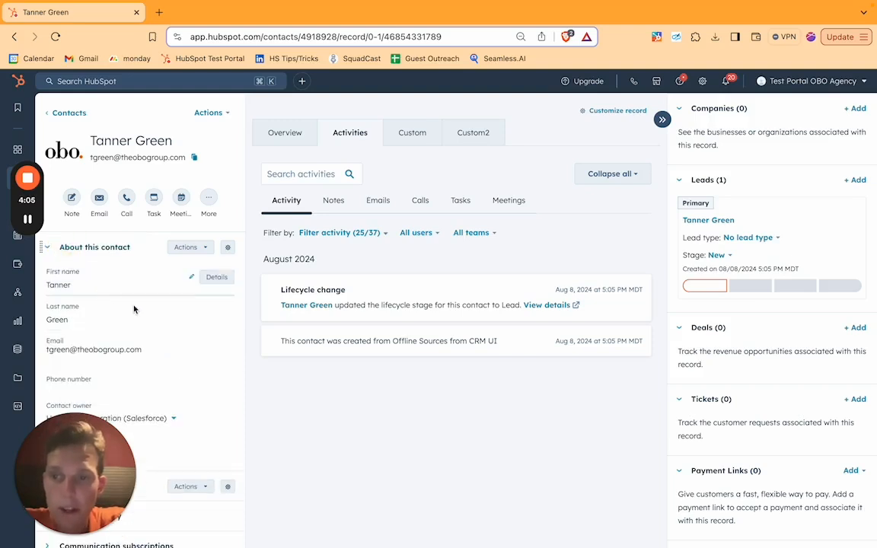
scroll(133, 344, down, 1)
scroll(134, 346, up, 1)
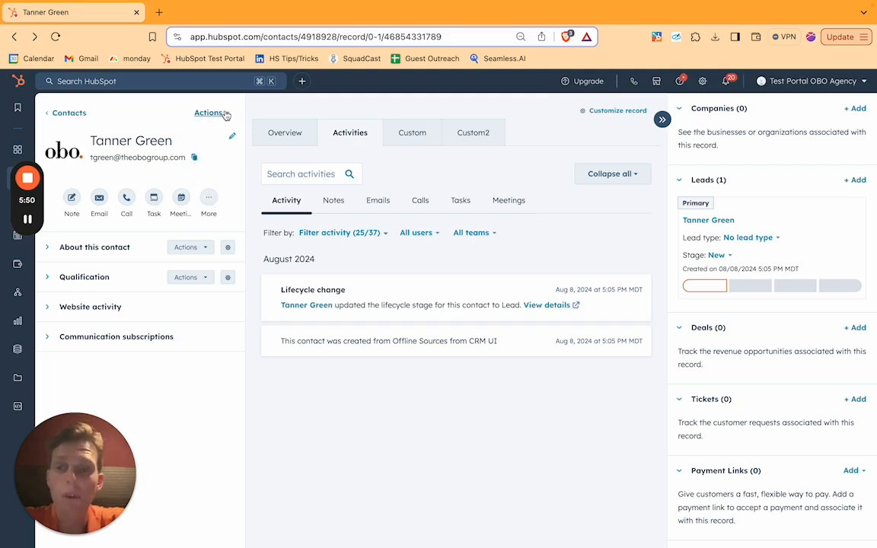
Summarize the contact in ChatSpot, read the full context of the summary, and return to the contact record.
click(225, 114)
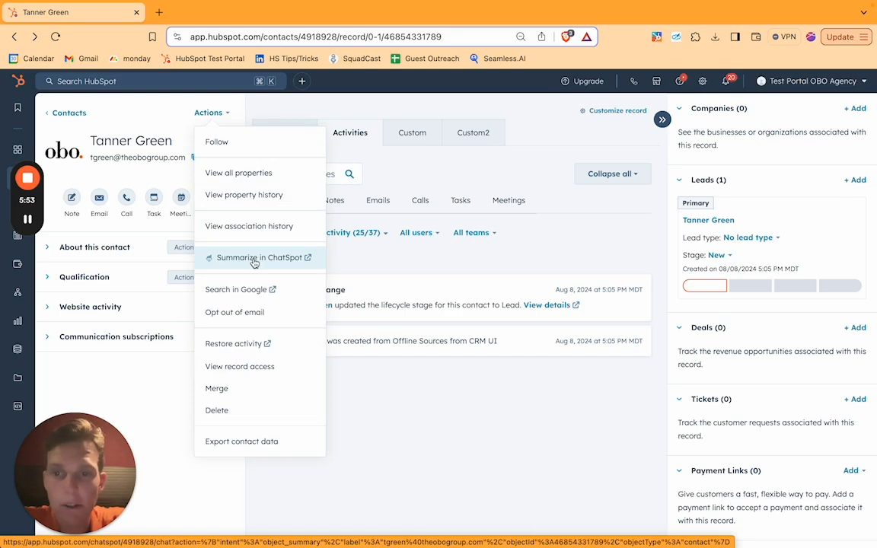
click(254, 262)
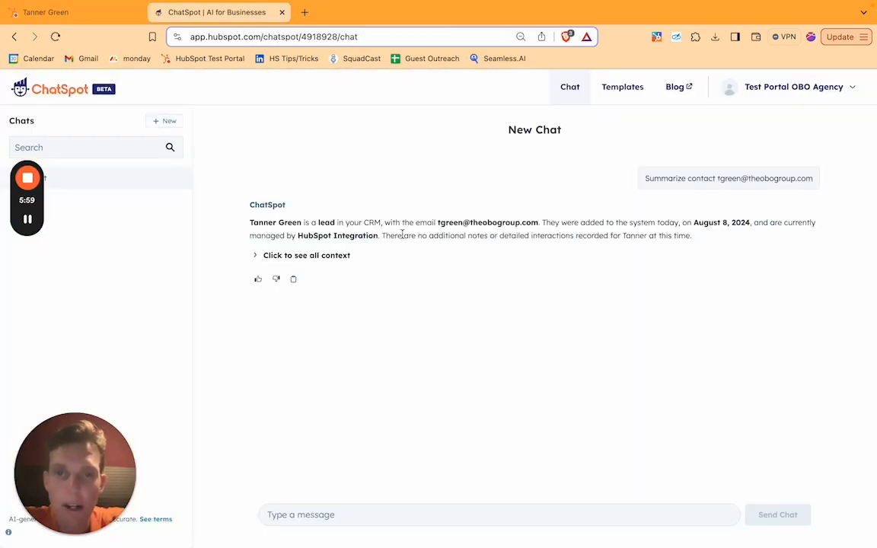
click(268, 258)
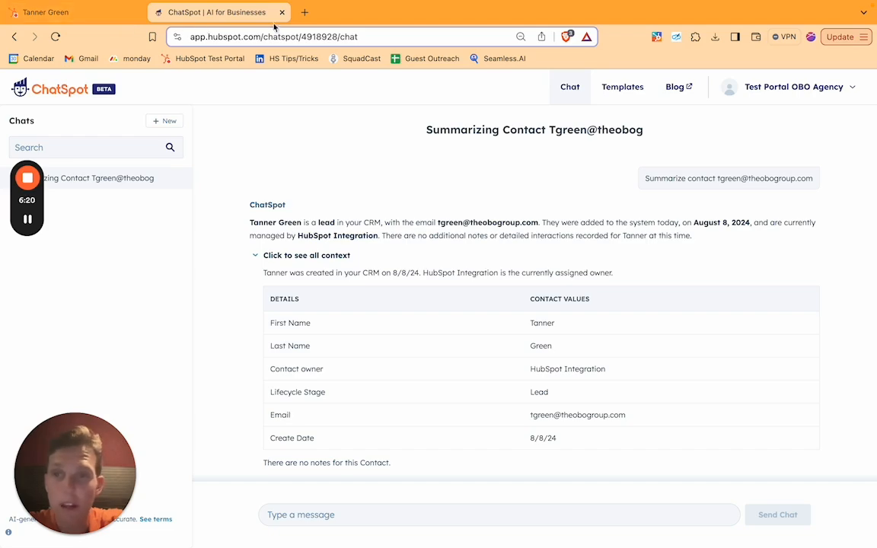
click(282, 13)
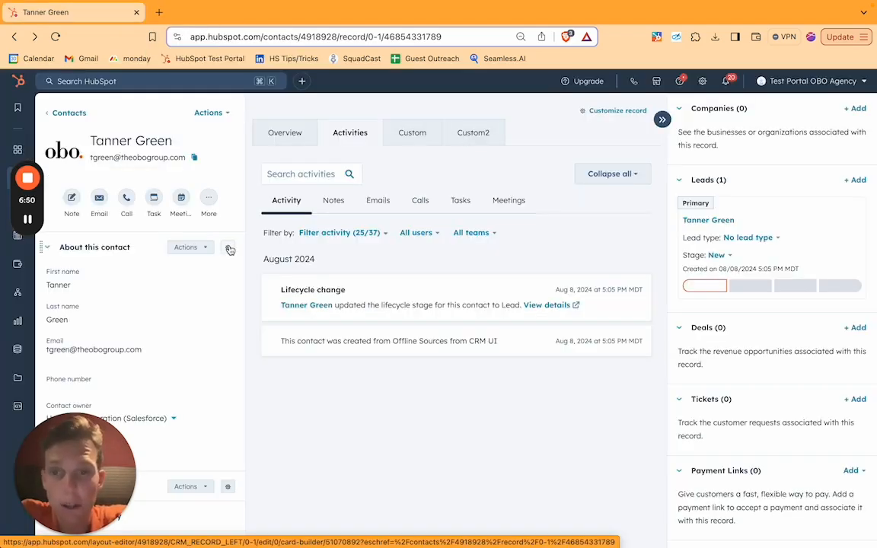
Start a new Property list (small) card for the record's left sidebar and examine its conditional display logic settings.
click(228, 248)
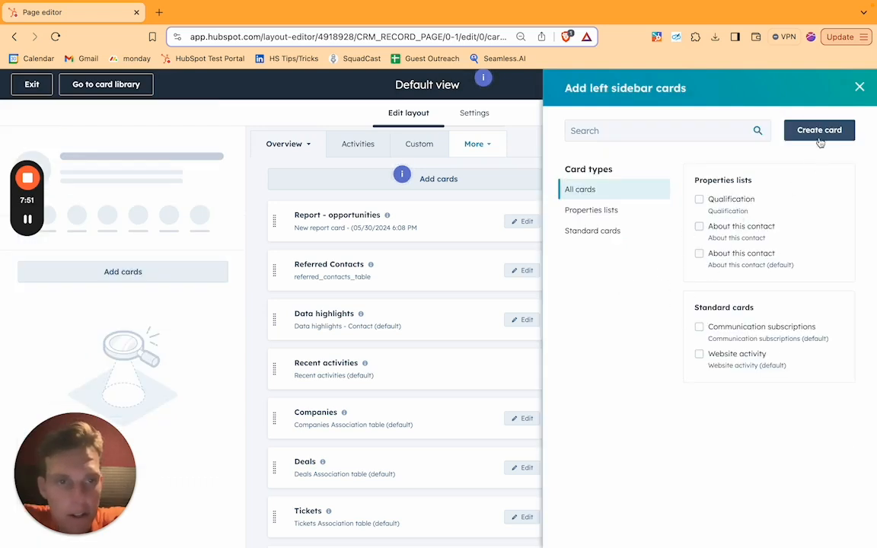
click(820, 137)
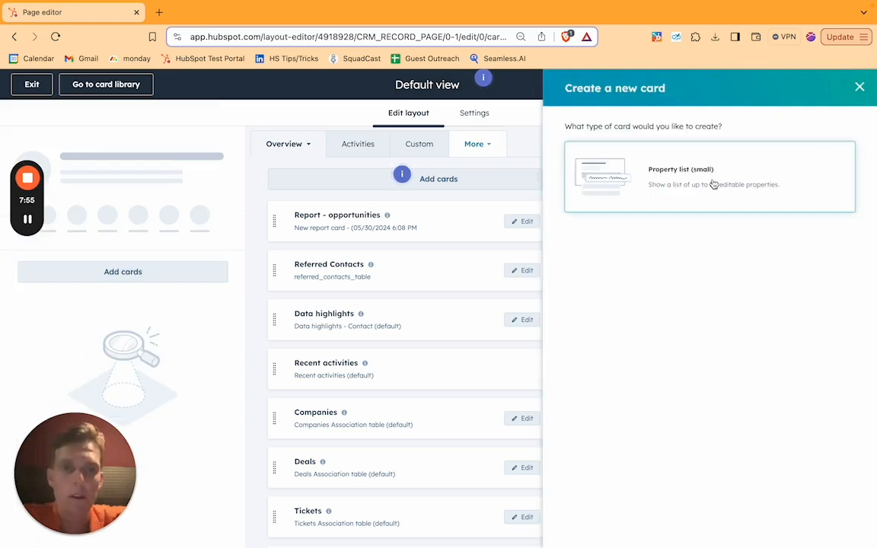
click(709, 172)
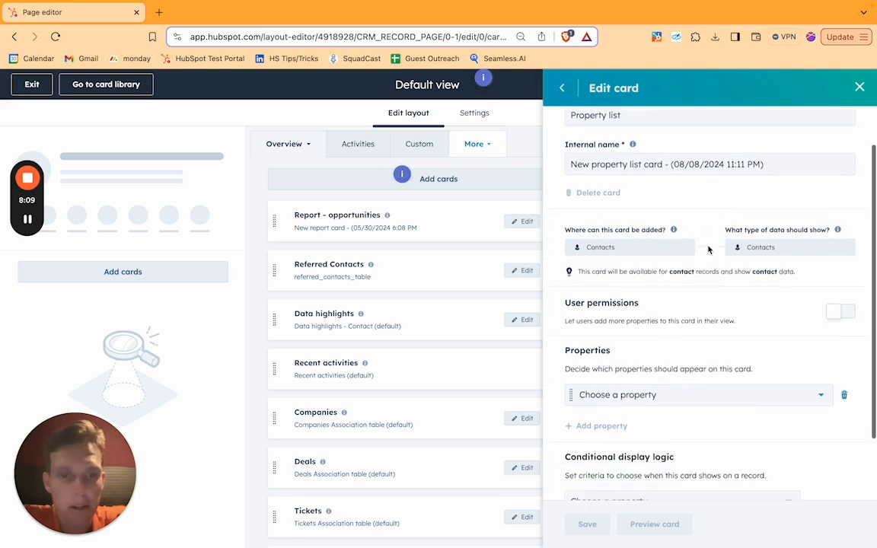
scroll(708, 305, down, 3)
drag(567, 370, 715, 373)
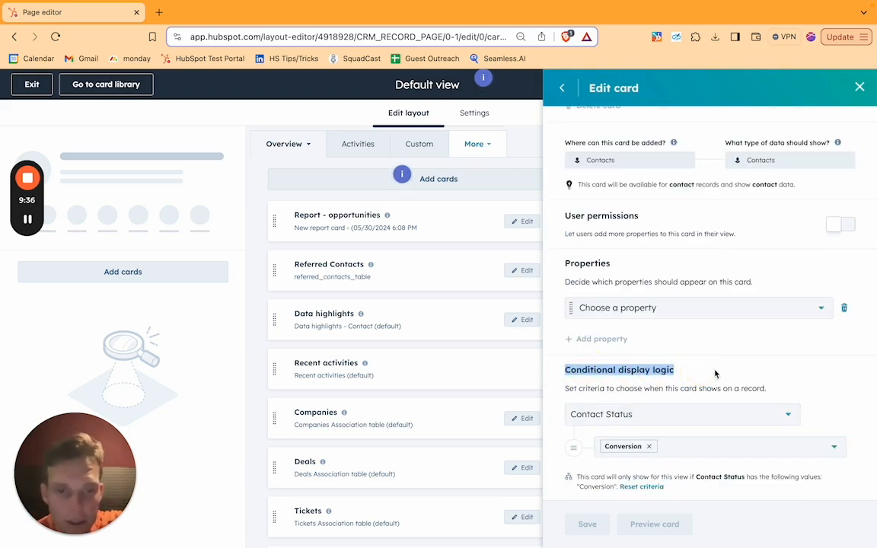
click(715, 373)
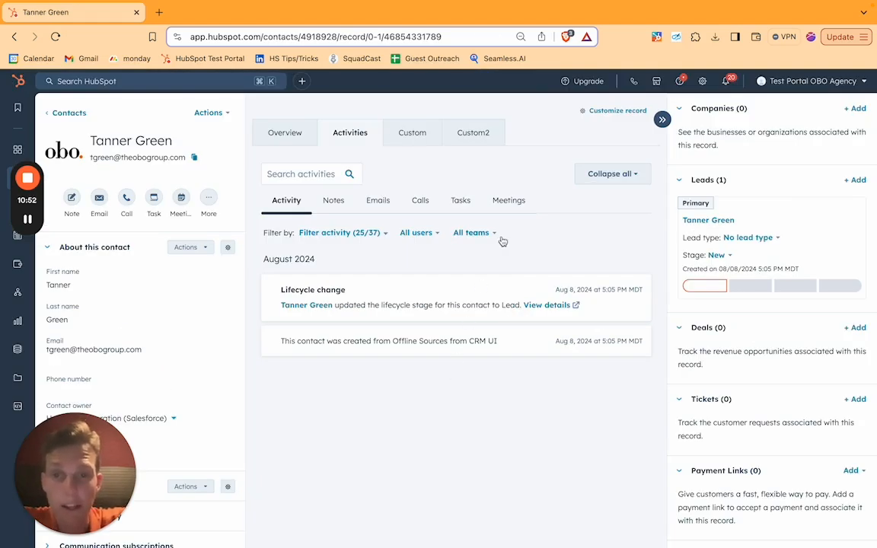
Look through the contact record's Custom, Custom2 and Activities views.
click(412, 133)
click(473, 133)
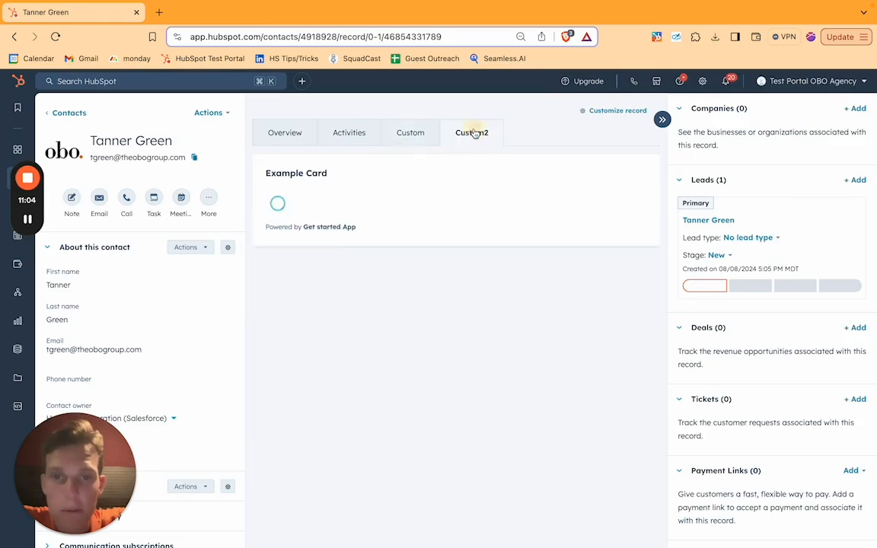
click(412, 134)
click(345, 132)
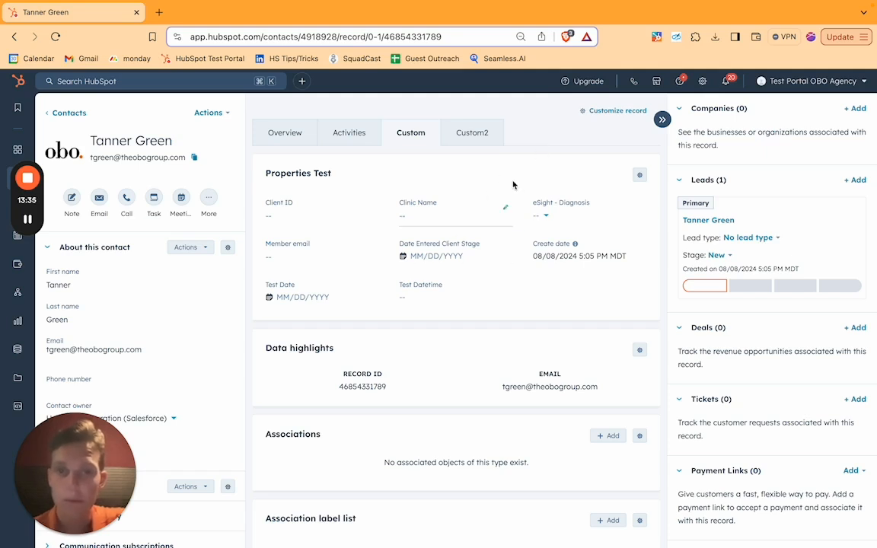
Open the record's default view for customization and inspect the Activities and Custom layouts.
click(618, 110)
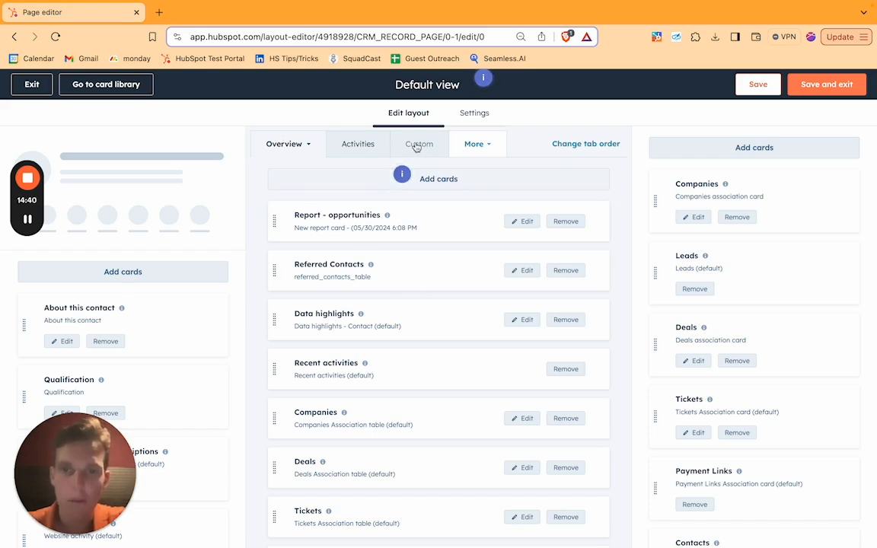
click(369, 147)
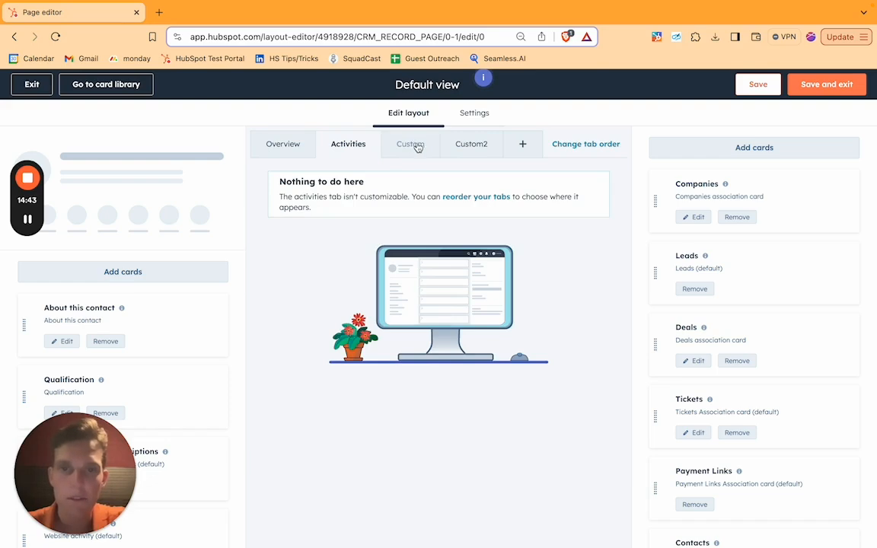
click(412, 145)
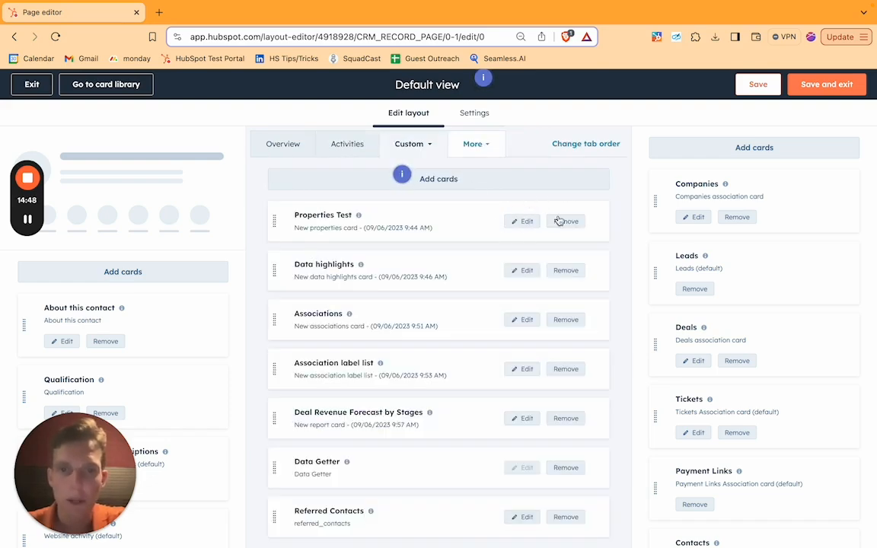
Examine the app cards and association table cards that can be added to the Custom layout's middle column.
click(454, 181)
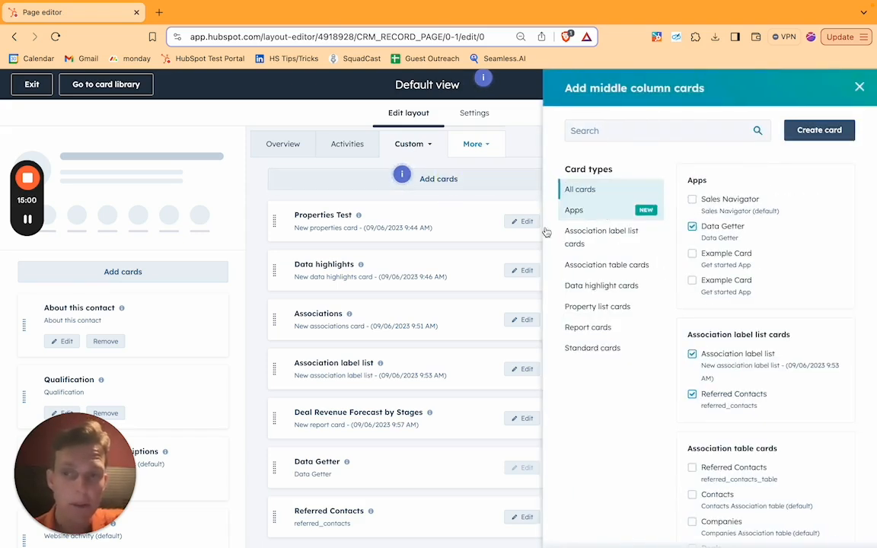
click(607, 215)
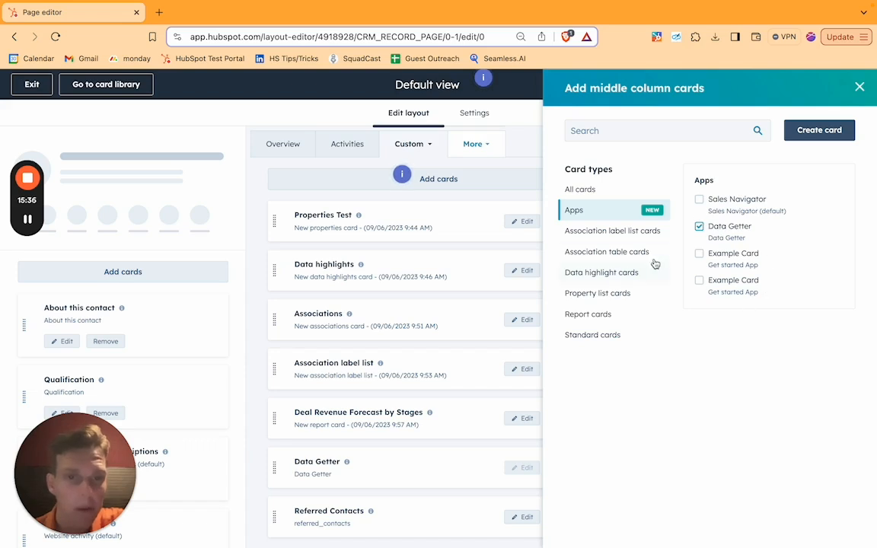
click(609, 252)
click(604, 248)
click(608, 263)
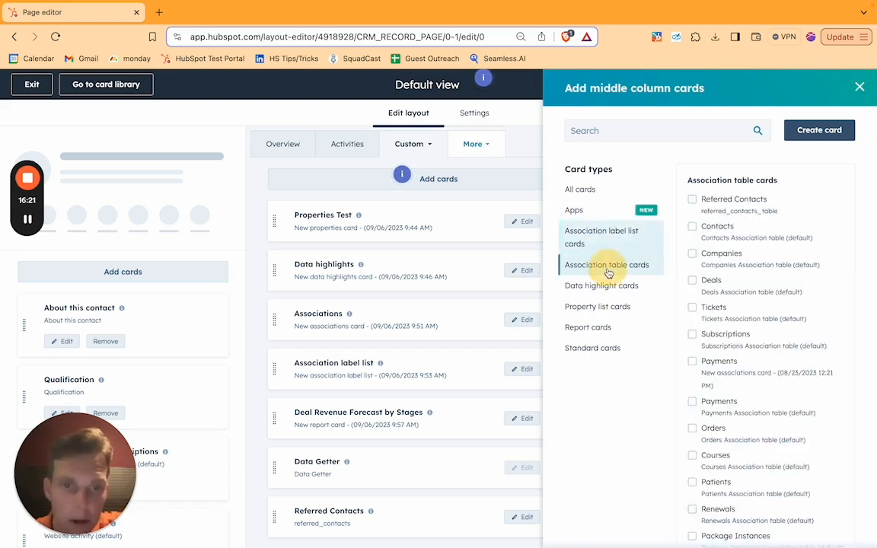
Review the card types offered when creating a new middle column card.
click(822, 130)
scroll(782, 196, down, 3)
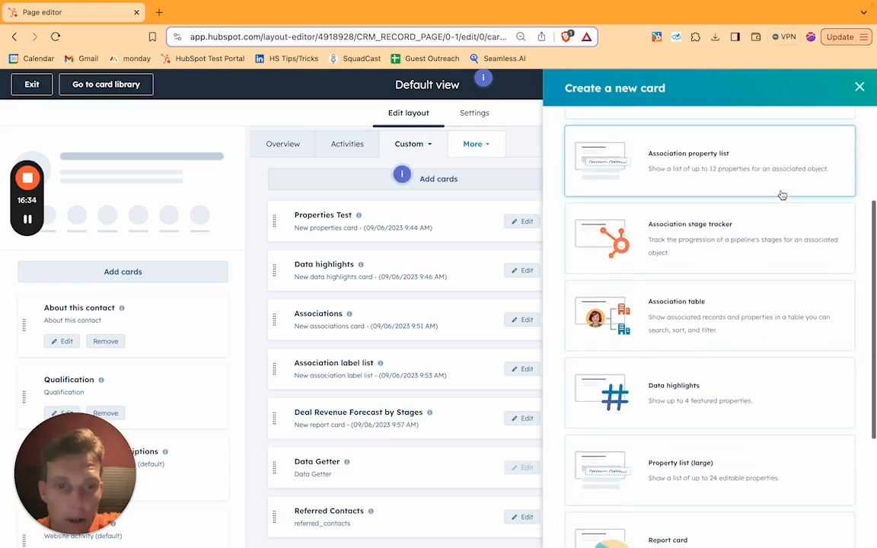
scroll(782, 196, up, 3)
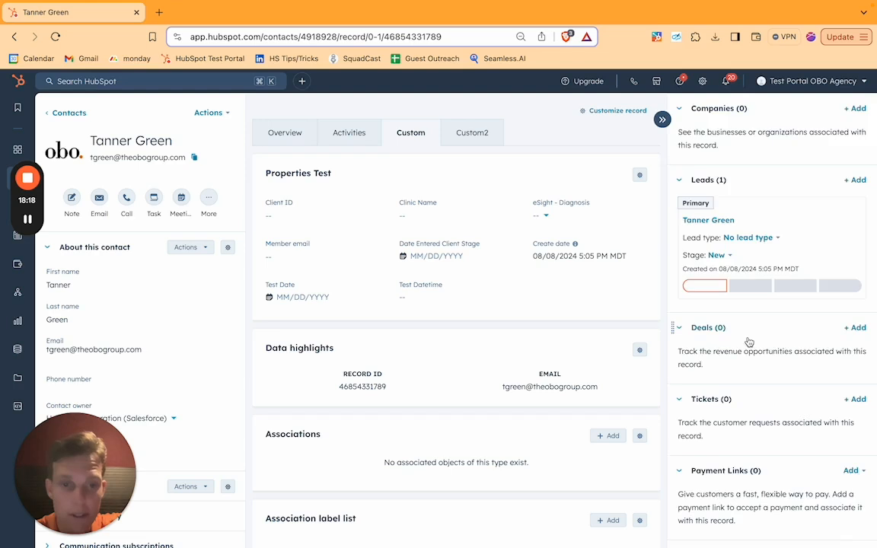
Examine the contact record's associations, list memberships, playbooks and Salesforce sync sections.
scroll(748, 342, down, 9)
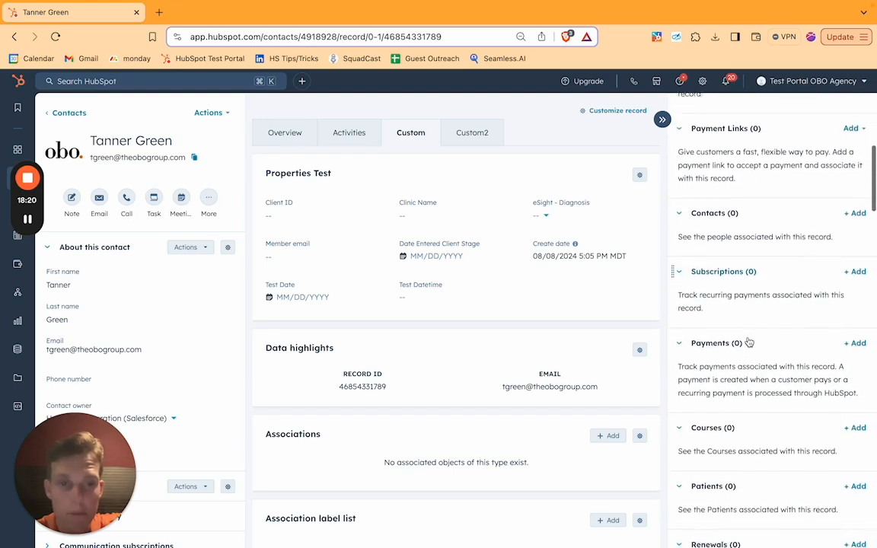
scroll(749, 342, down, 15)
scroll(749, 342, down, 5)
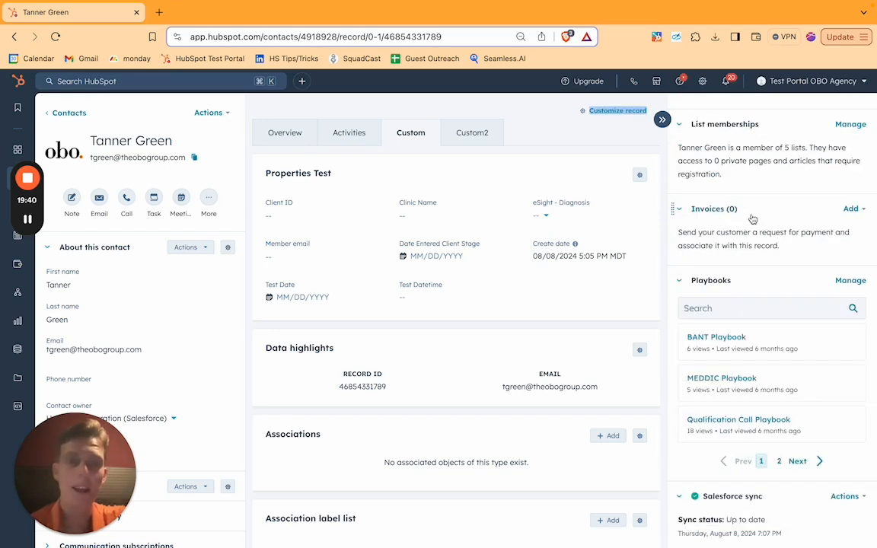